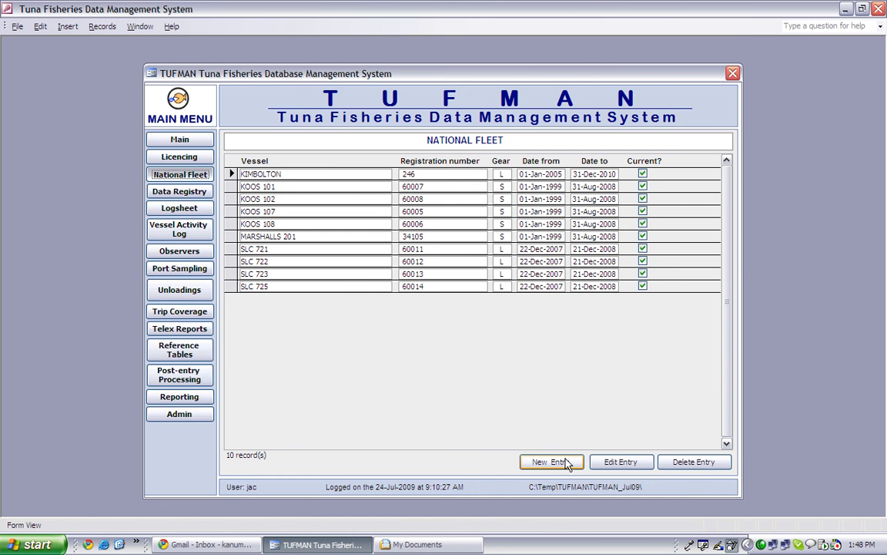
- Create a new national fleet entry for the vessel APITI with registration number 321654
{"action": "left_click", "coordinate": [552, 461]}
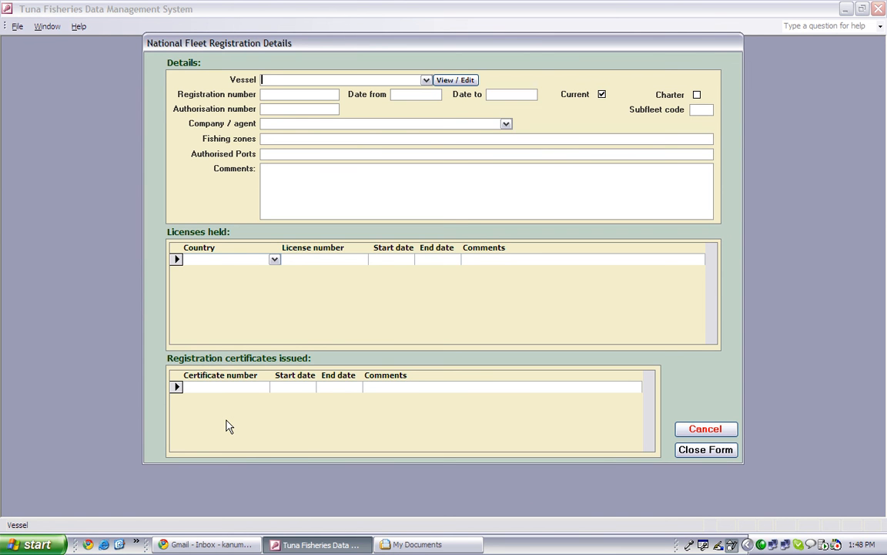
{"action": "left_click", "coordinate": [425, 80]}
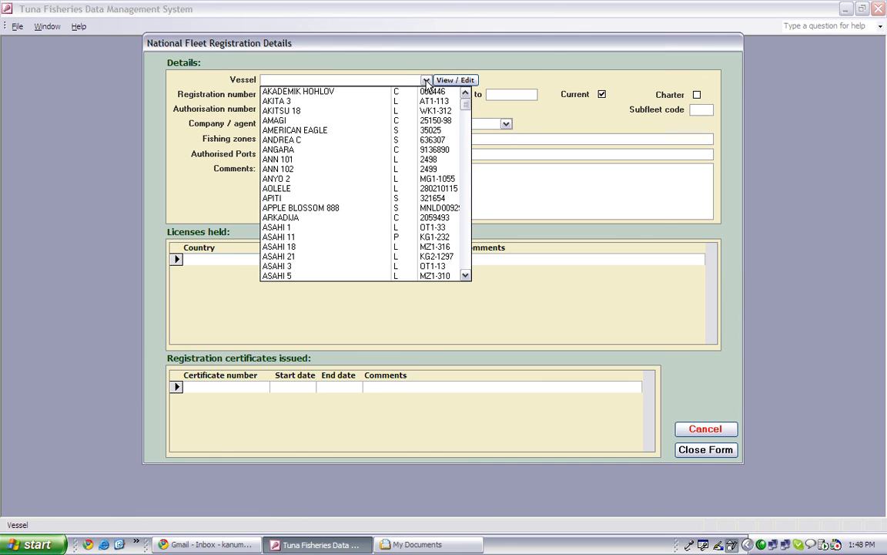
{"action": "left_click", "coordinate": [333, 195]}
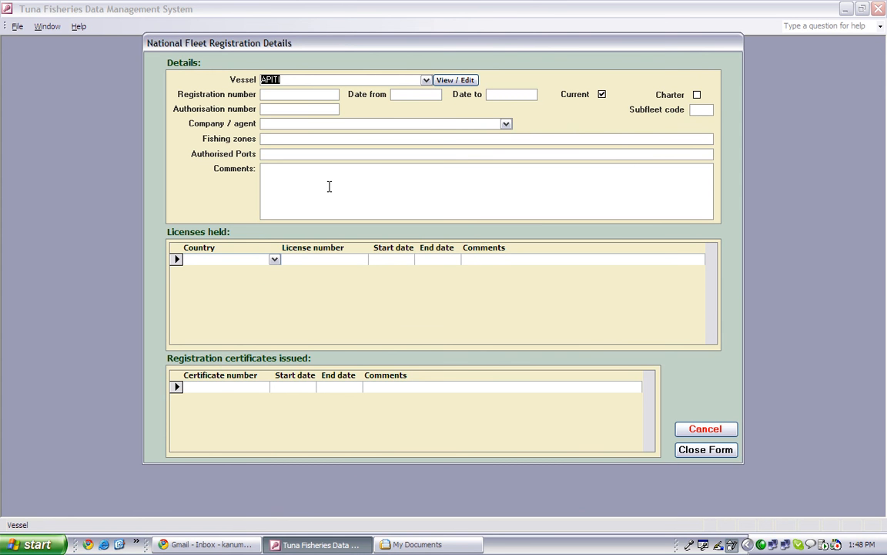
{"action": "left_click", "coordinate": [307, 94]}
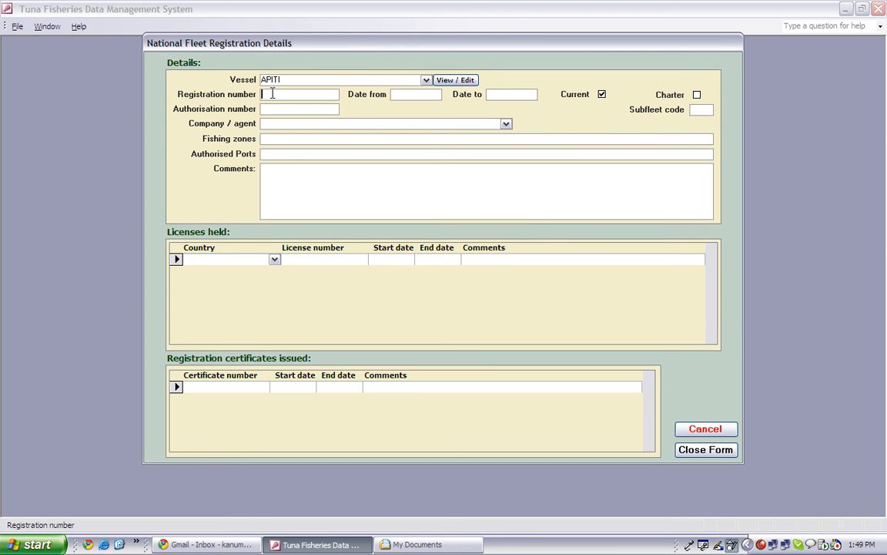
{"action": "type", "text": "321654"}
{"action": "key", "text": "Tab"}
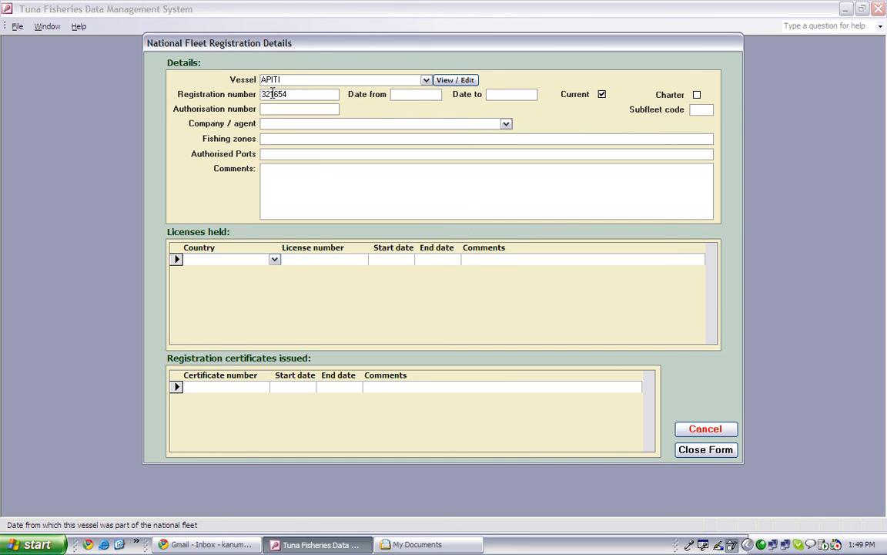
- Set the vessel's fleet registration period from 01-Jan-2009 to 31-Dec-2010
{"action": "type", "text": "1 jan 2009"}
{"action": "key", "text": "Tab"}
{"action": "type", "text": "3"}
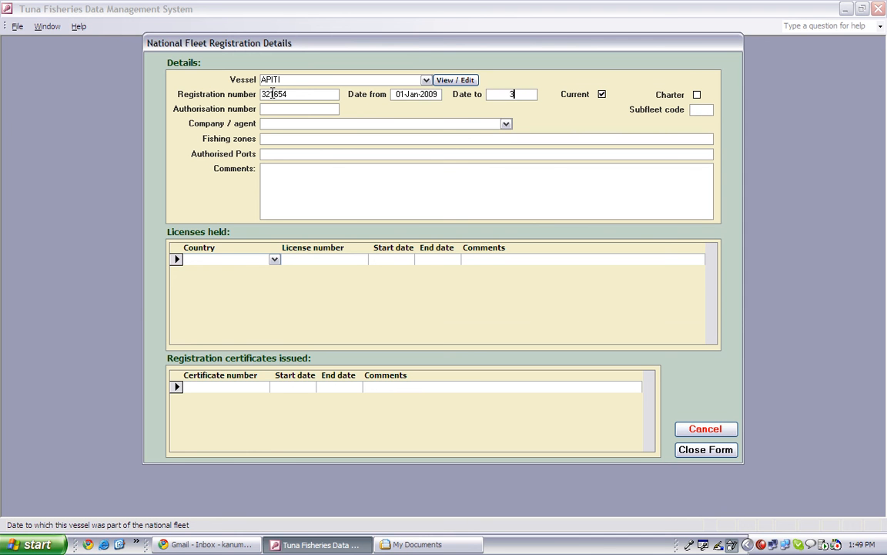
{"action": "type", "text": "1 dec 2010"}
- Assign Kanumera International Tuna as the vessel's company / agent and mark the vessel as a charter
{"action": "left_click", "coordinate": [335, 108]}
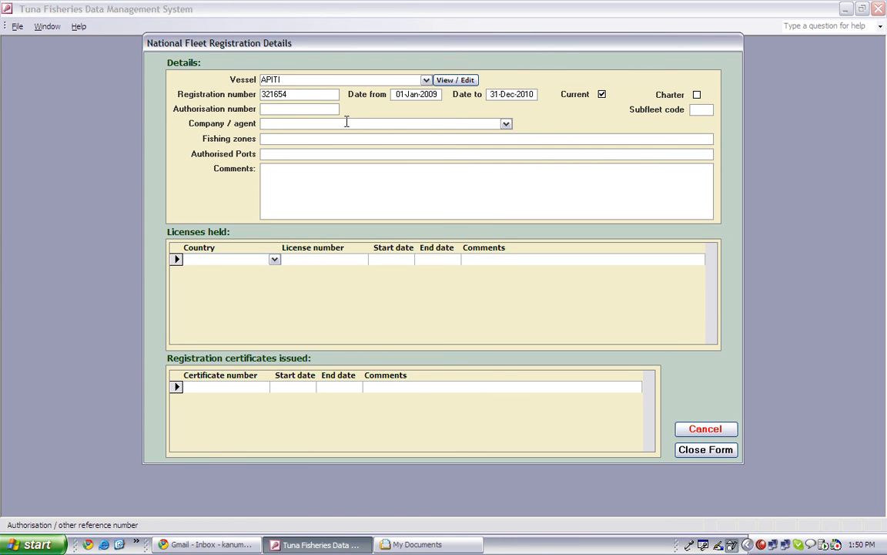
{"action": "left_click", "coordinate": [346, 123]}
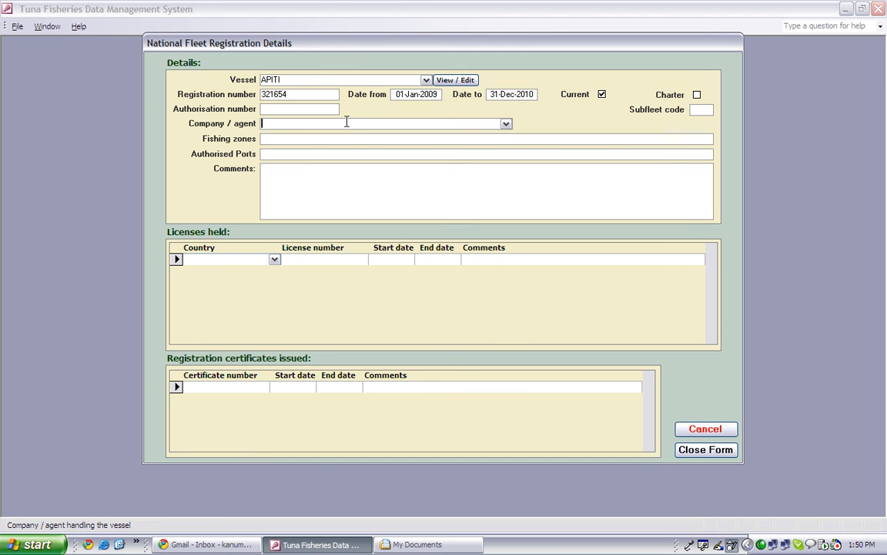
{"action": "left_click", "coordinate": [506, 124]}
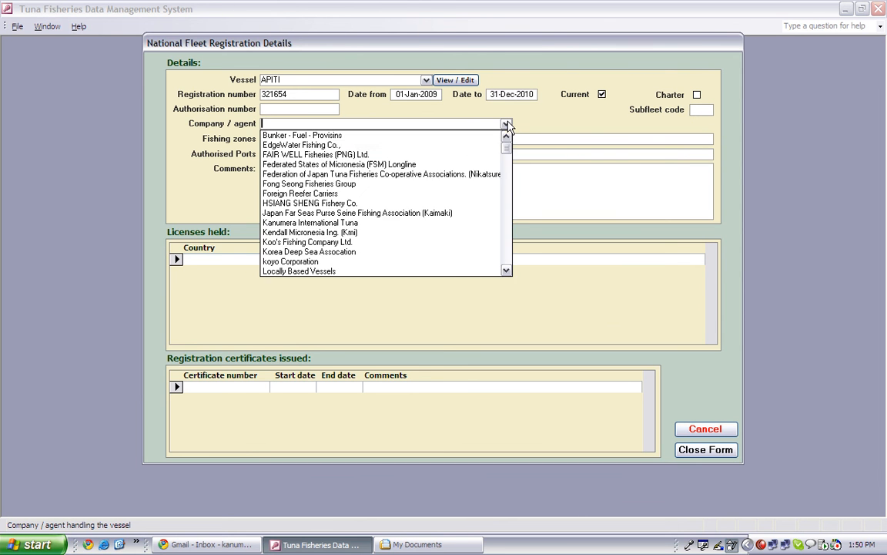
{"action": "left_click", "coordinate": [393, 222]}
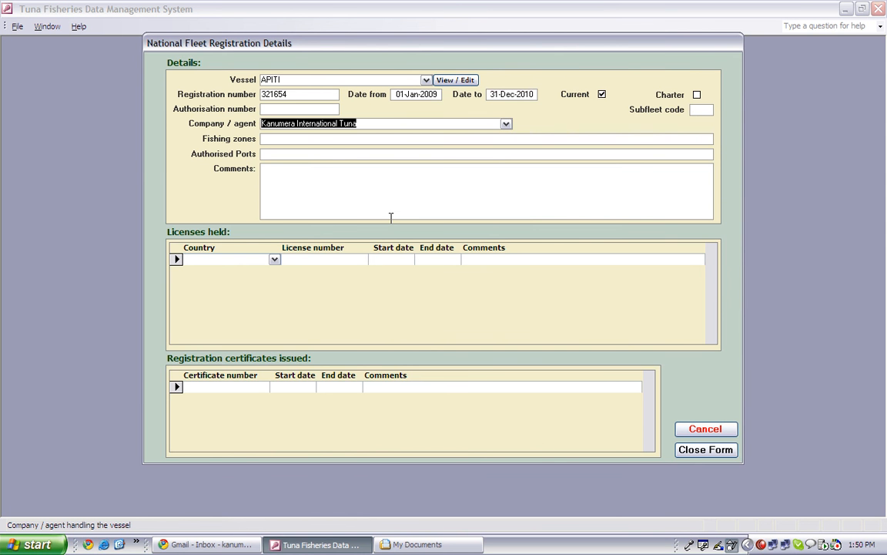
{"action": "key", "text": "Tab"}
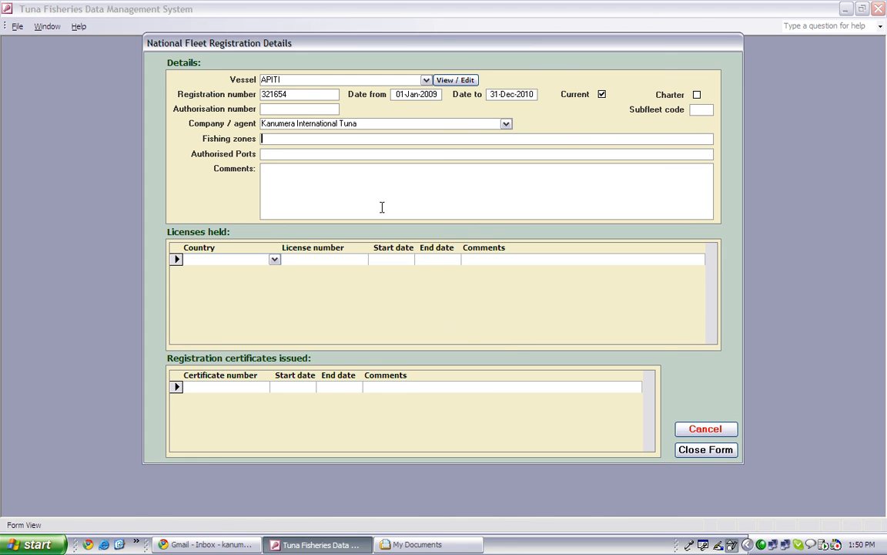
{"action": "key", "text": "Tab"}
{"action": "key", "text": "Tab"}
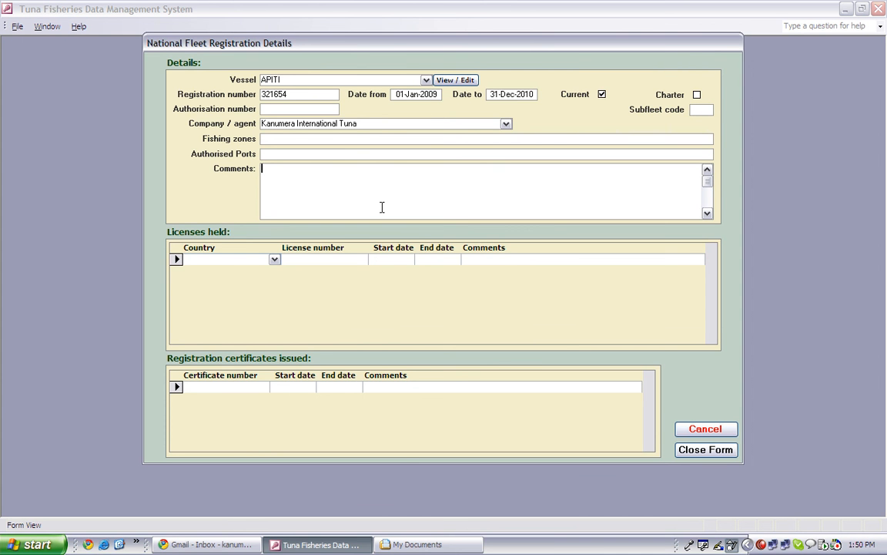
{"action": "left_click", "coordinate": [697, 96]}
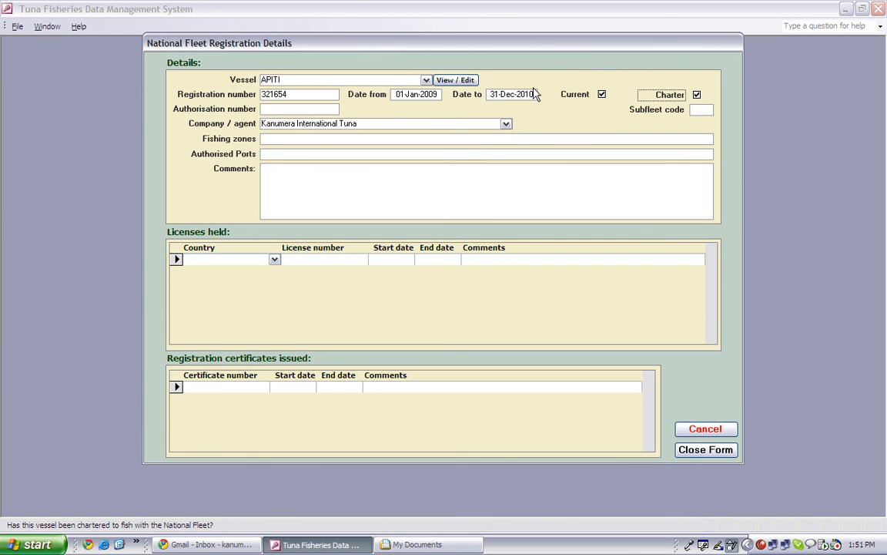
{"action": "left_click", "coordinate": [274, 261]}
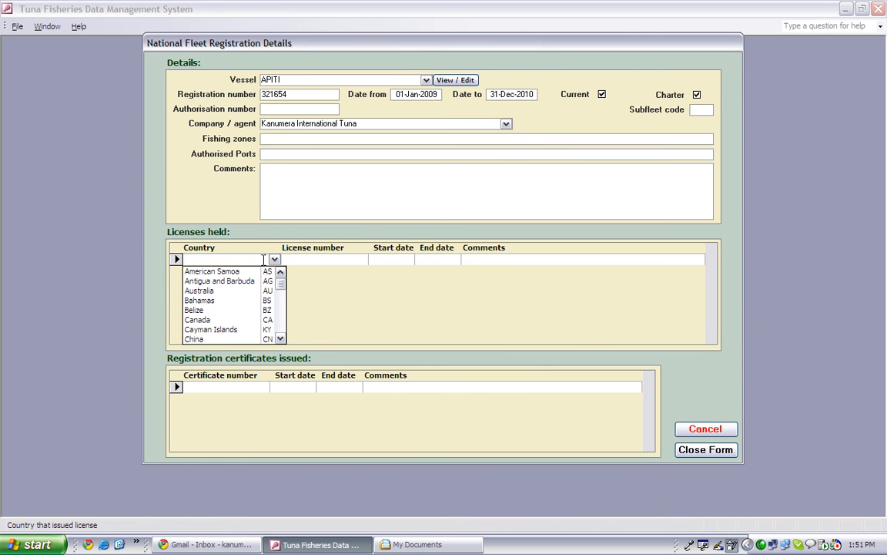
{"action": "type", "text": "marshall Islands"}
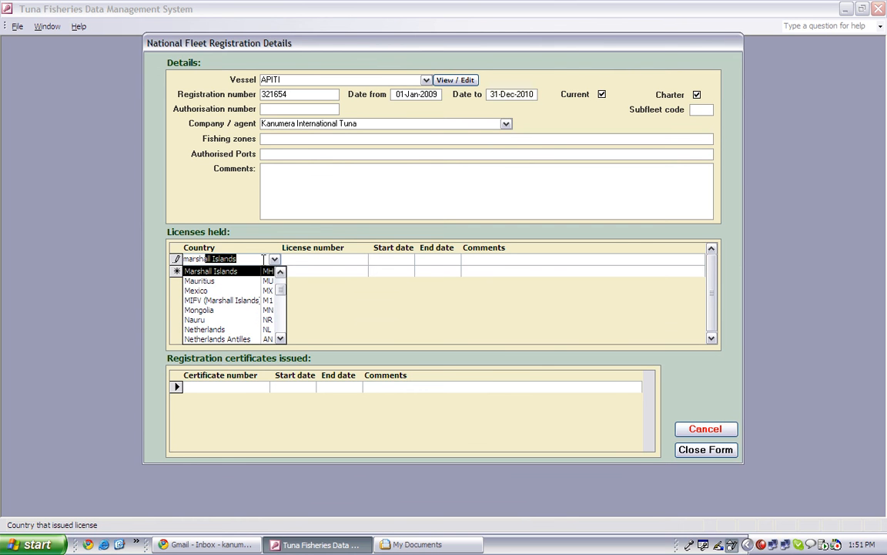
{"action": "key", "text": "Tab"}
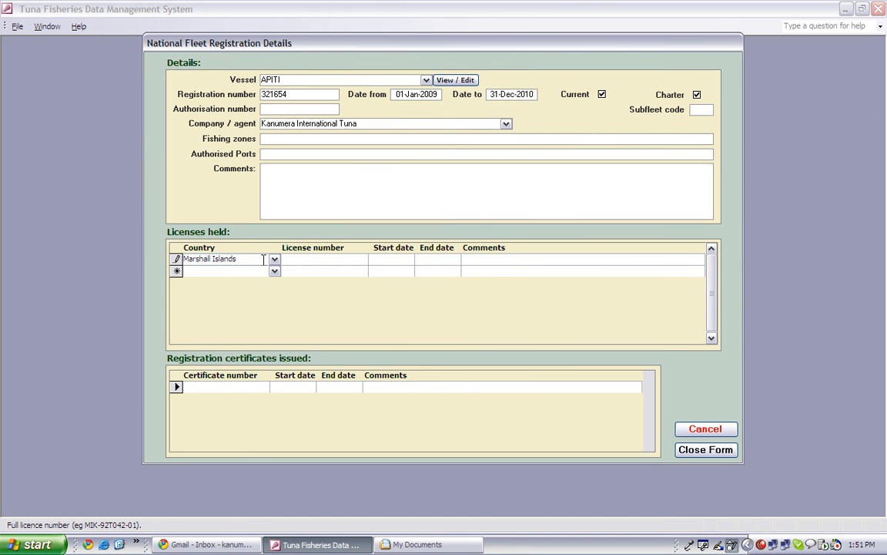
{"action": "type", "text": "MH09-KIT00999S-"}
{"action": "type", "text": "02"}
{"action": "key", "text": "Tab"}
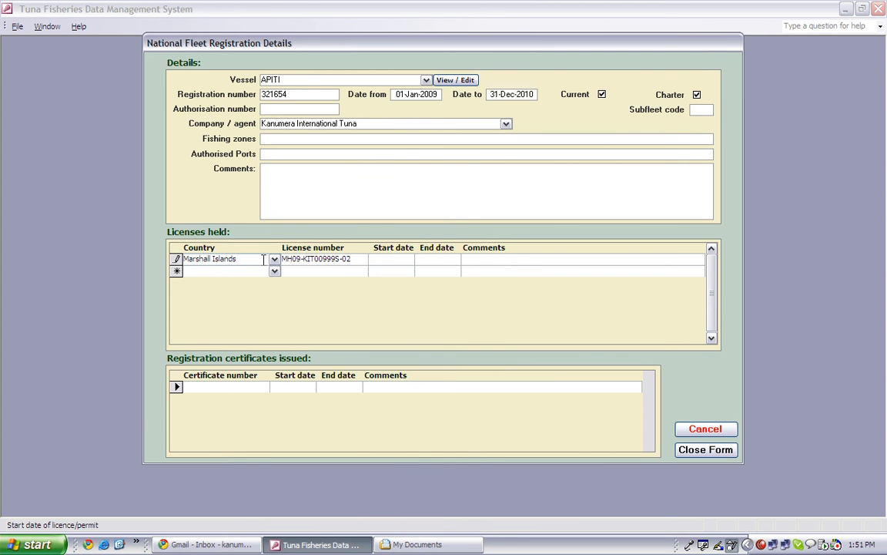
- Set the license's start date to 01-Jan-2009 and end date to 31-Dec-2009, and close the registration form
{"action": "type", "text": "1 jan 2009"}
{"action": "key", "text": "Tab"}
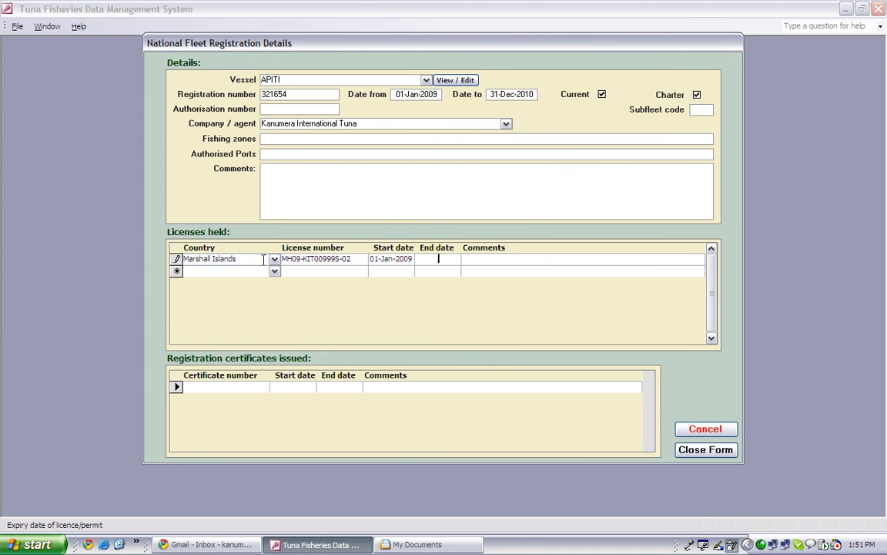
{"action": "type", "text": "31 dec 2009"}
{"action": "key", "text": "Tab"}
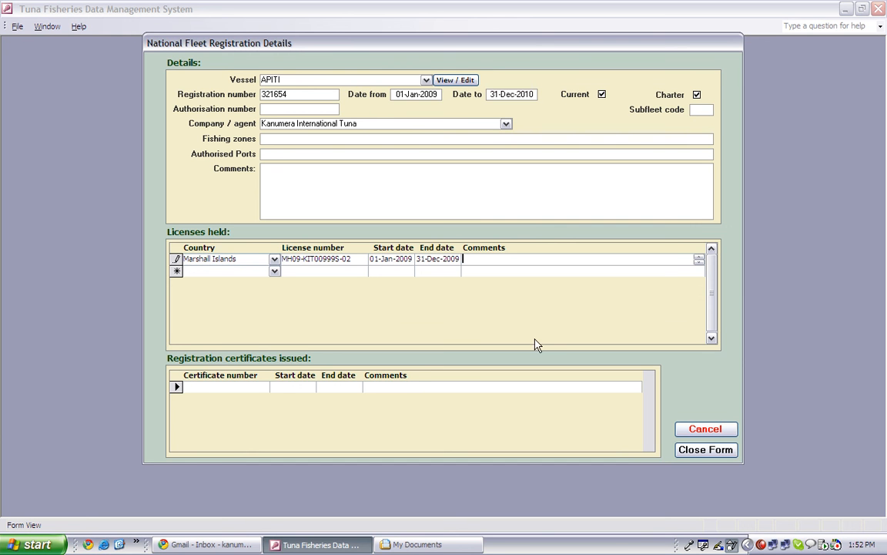
{"action": "left_click", "coordinate": [705, 450]}
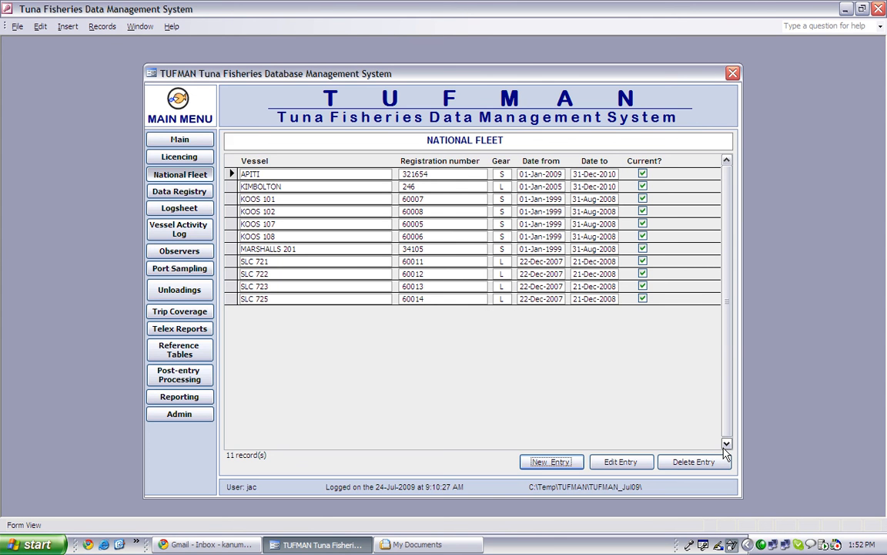
- Select the APITI record in the national fleet list
{"action": "left_click", "coordinate": [231, 174]}
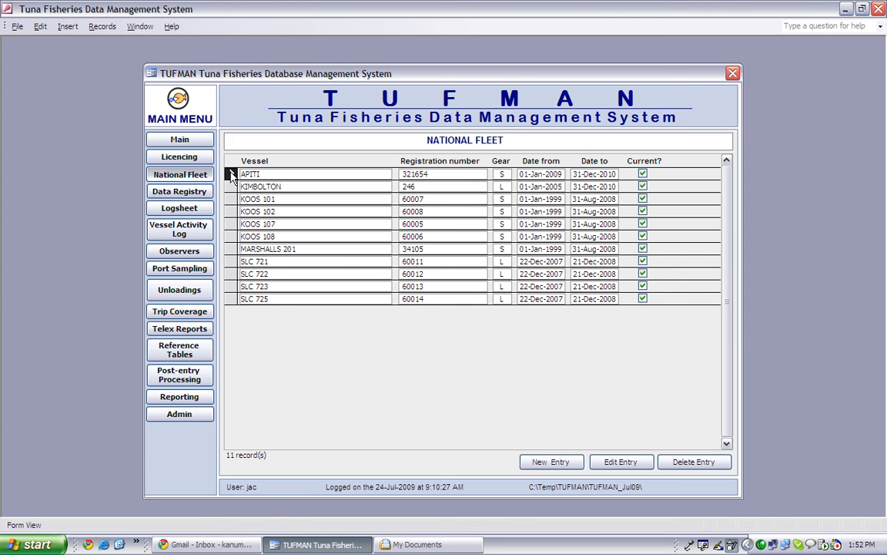